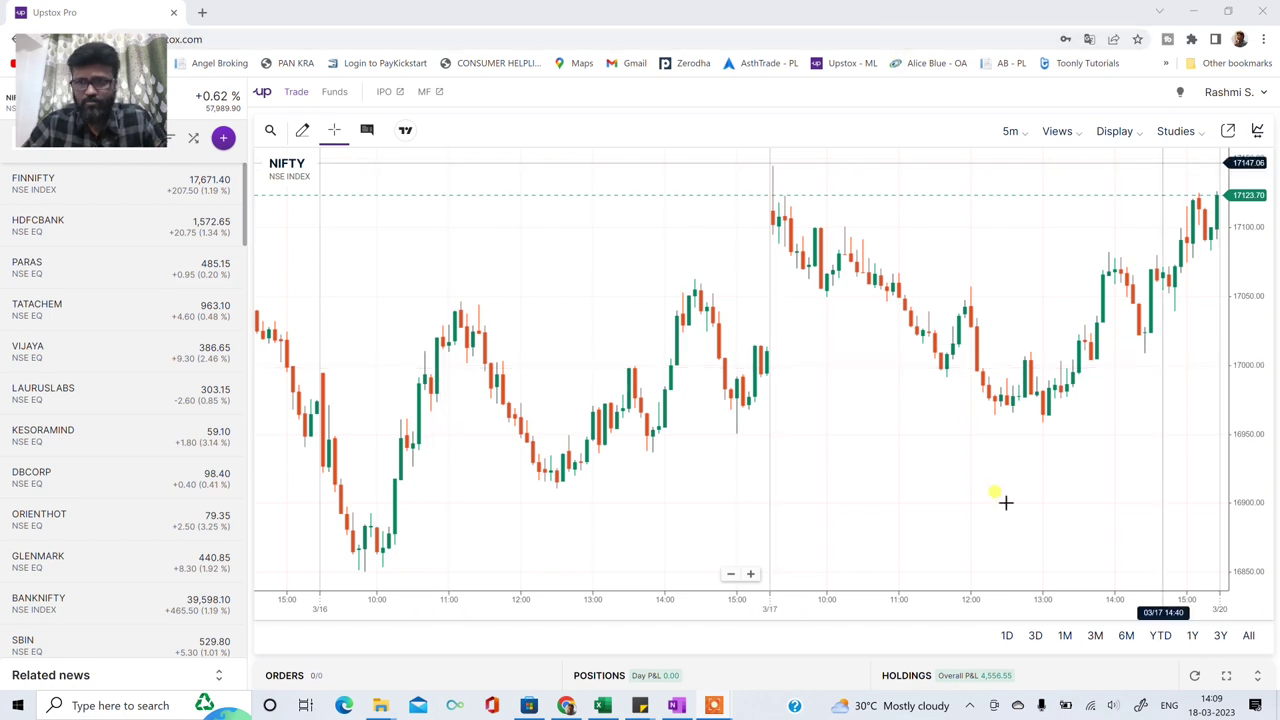
Go from the account menu to My Account's Nominee section, which shows no nominee added
left_click(1227, 93)
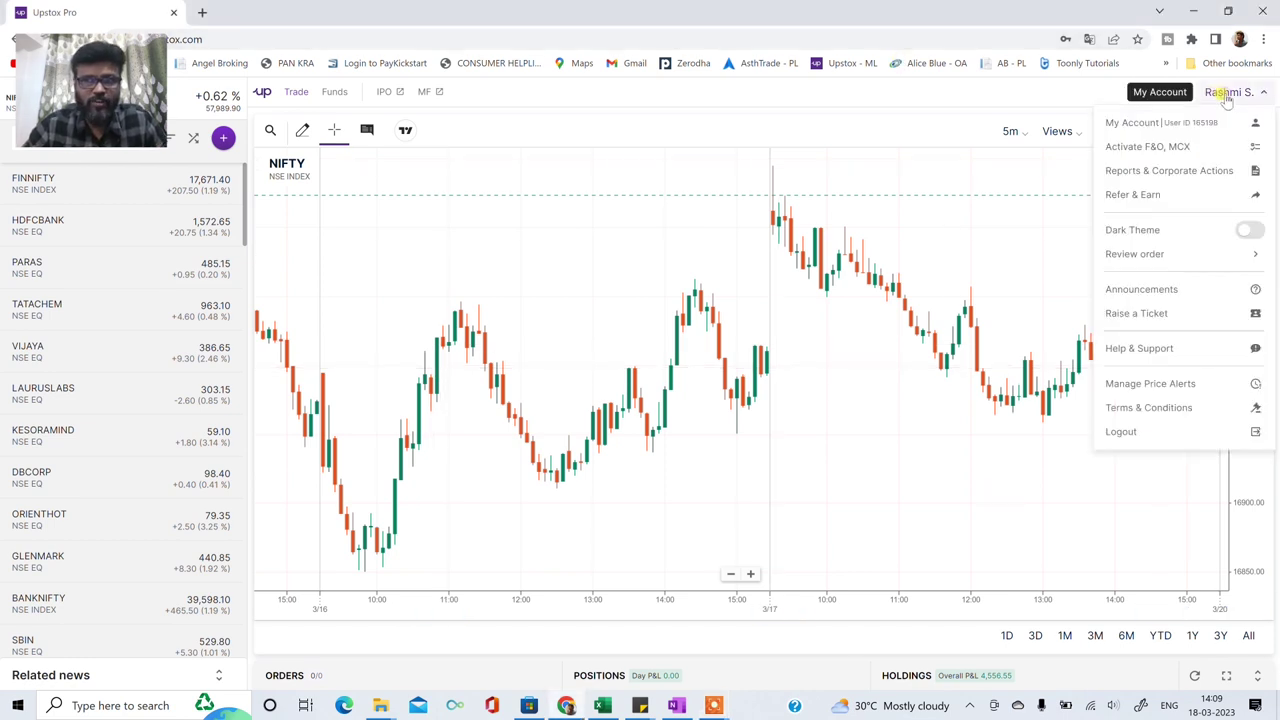
left_click(1131, 123)
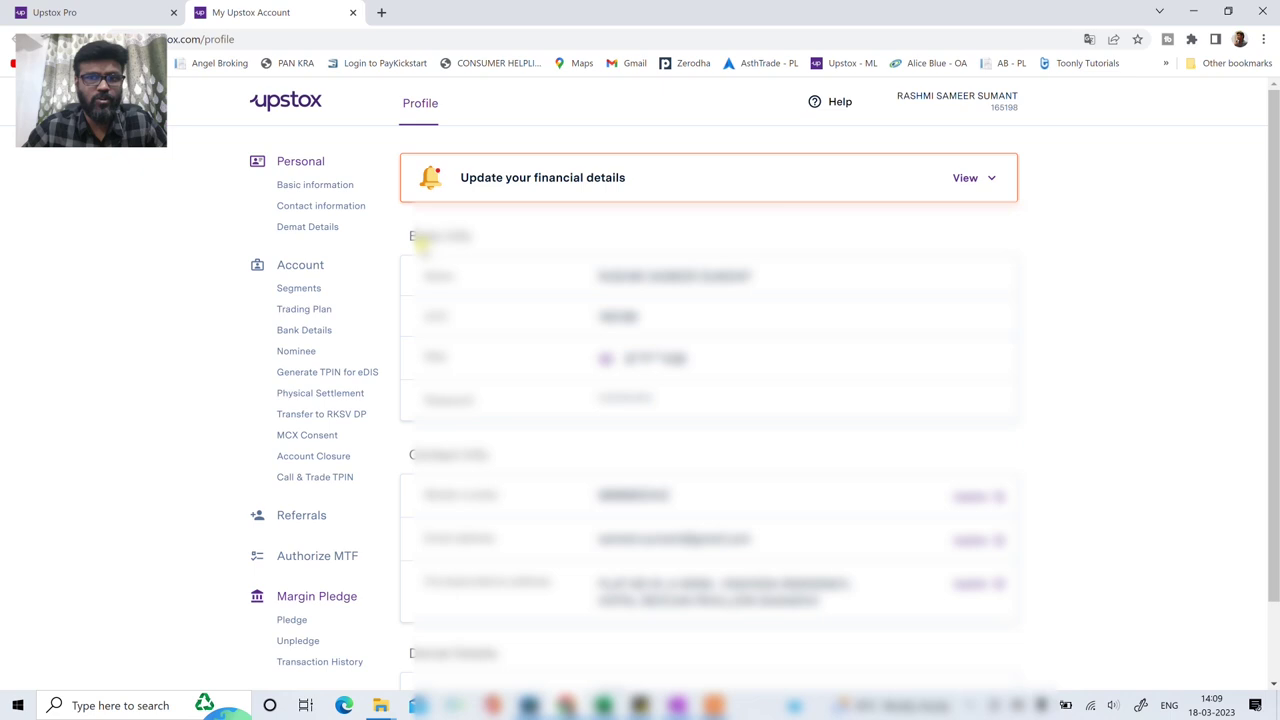
scroll(360, 240, "down", 1)
scroll(360, 243, "up", 1)
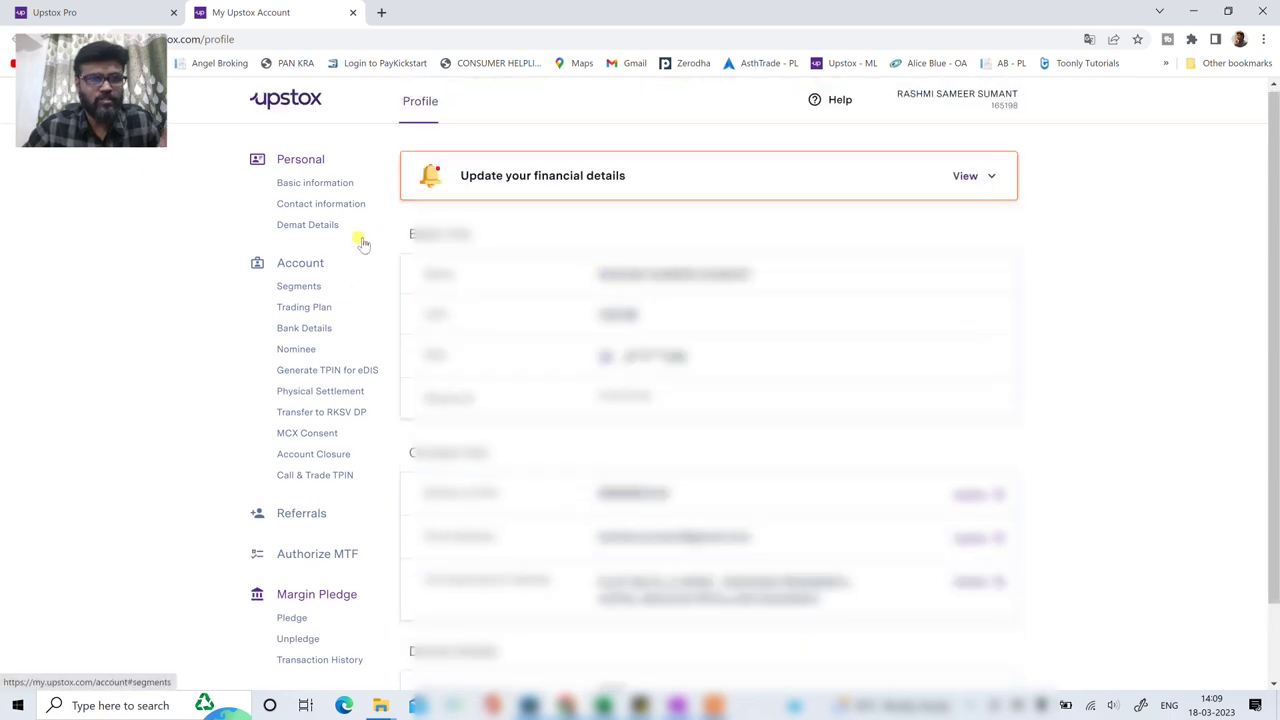
left_click(293, 356)
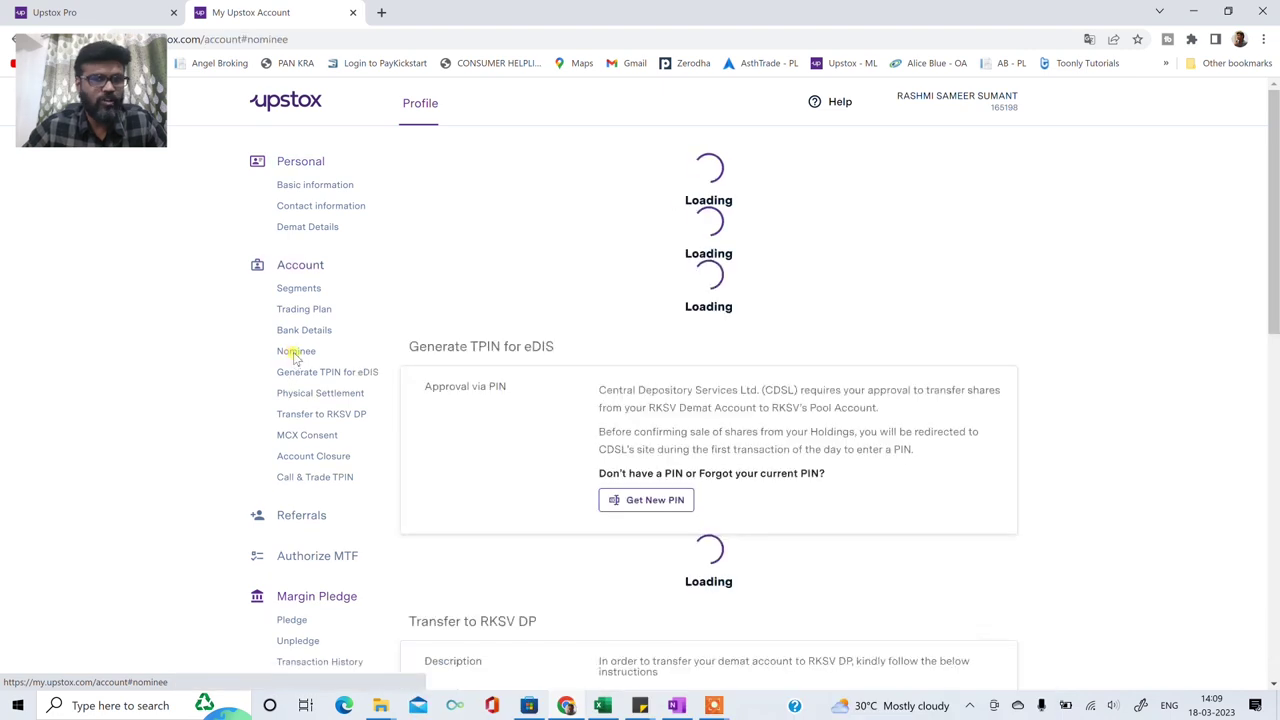
scroll(763, 352, "up", 2)
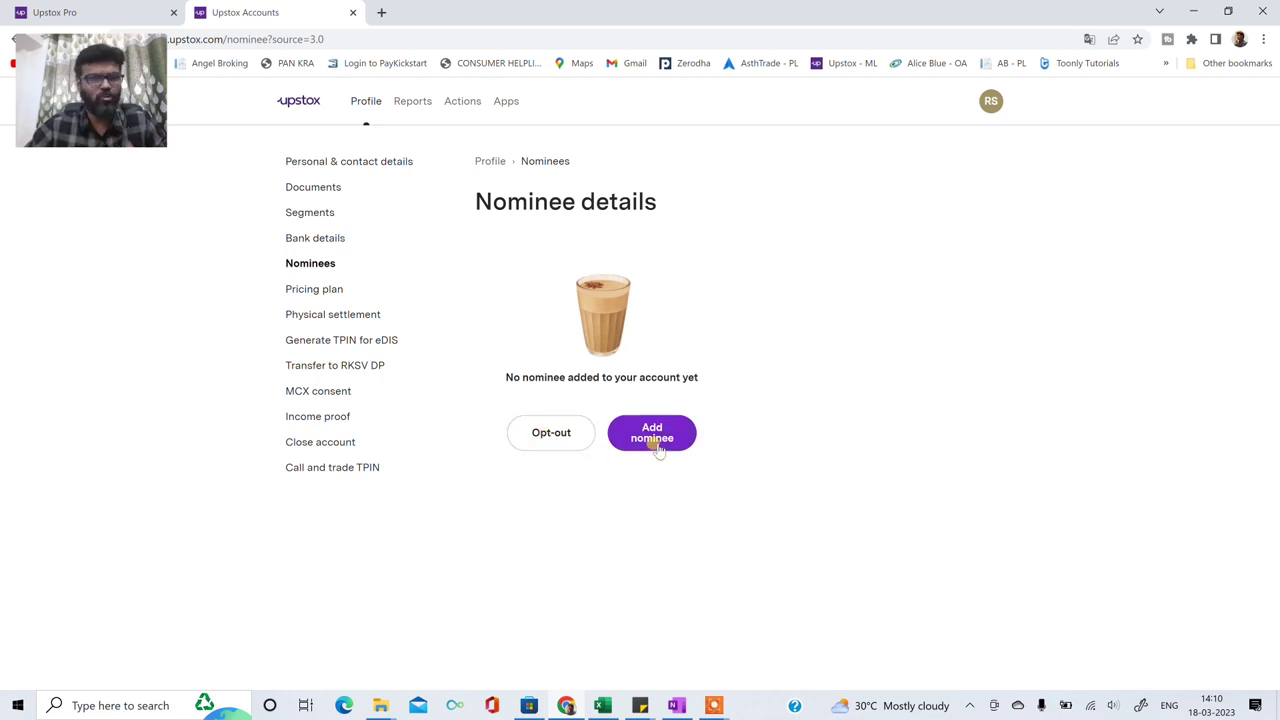
Start a new nominee and fill in Nominee 1's details, with pincode 411046 (Pune, Maharashtra)
left_click(656, 448)
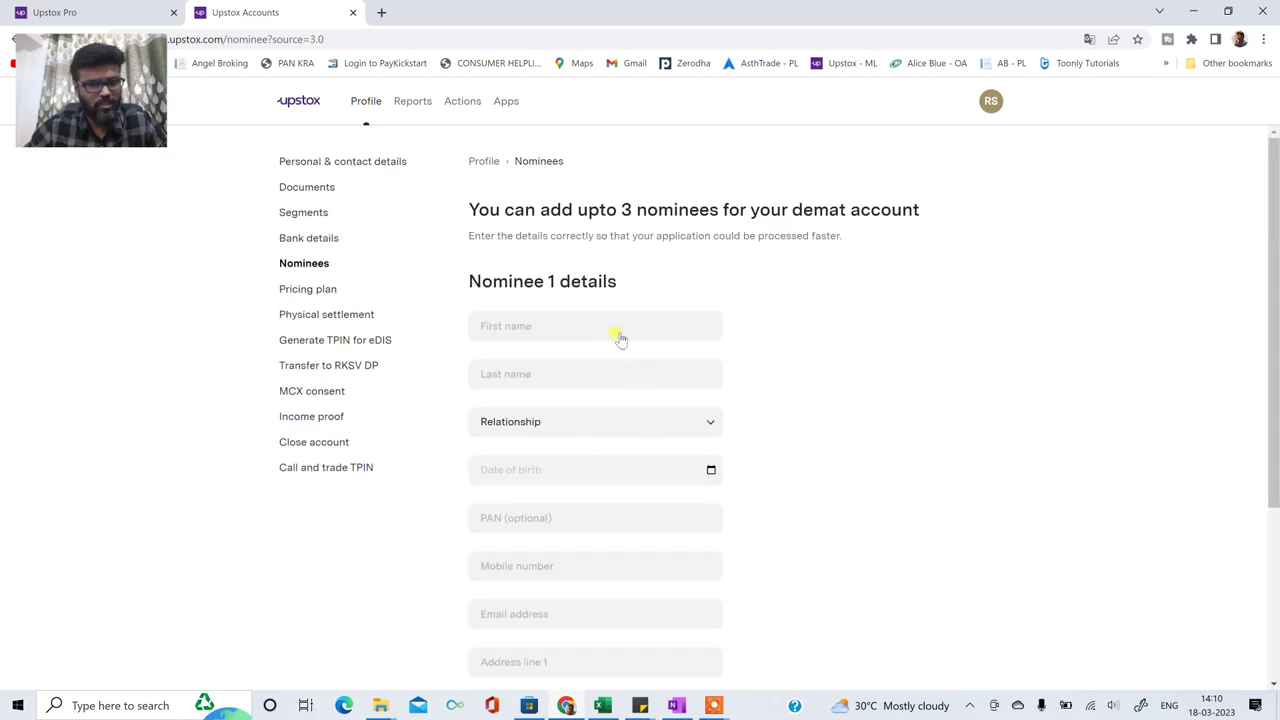
left_click(617, 330)
left_click(583, 310)
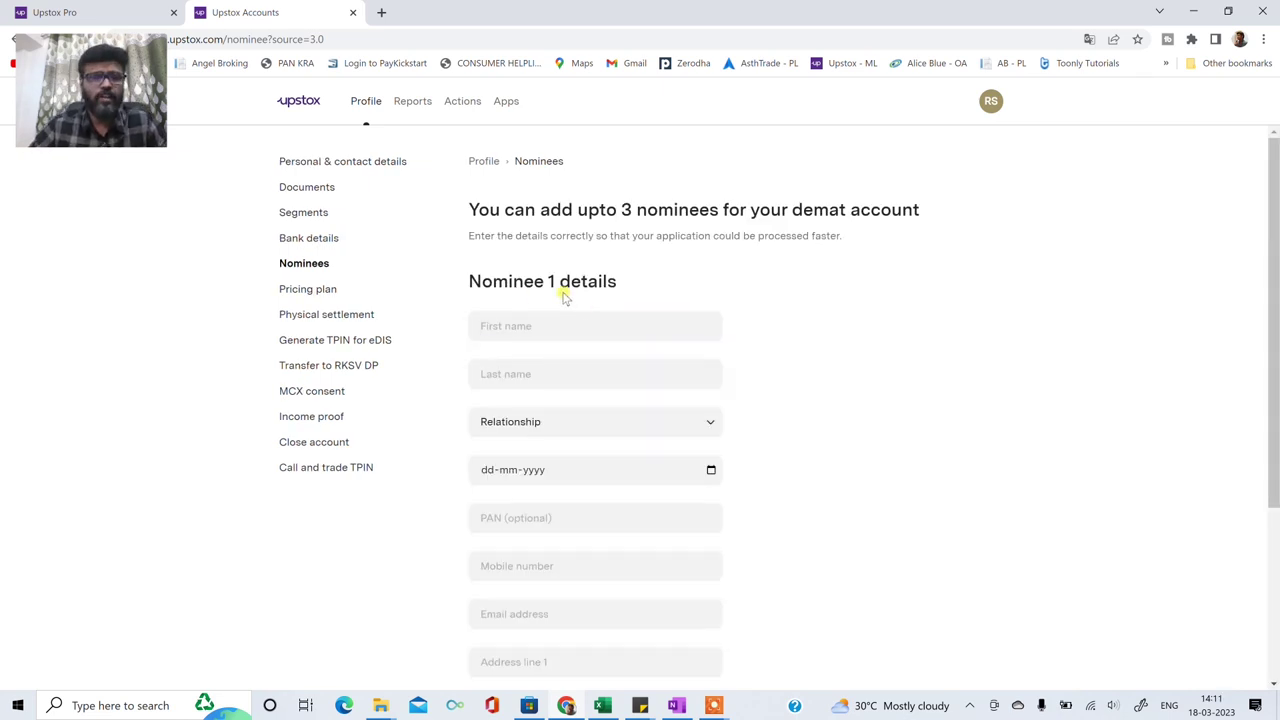
scroll(565, 295, "down", 1)
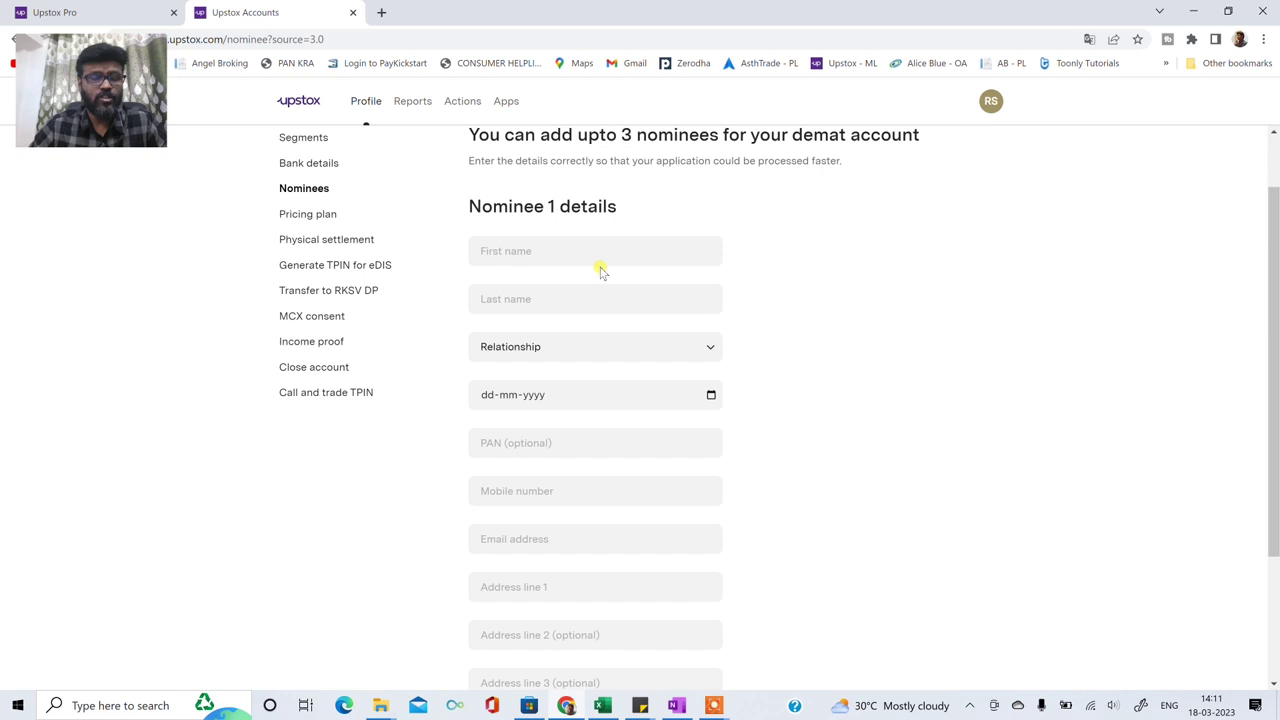
scroll(600, 270, "up", 1)
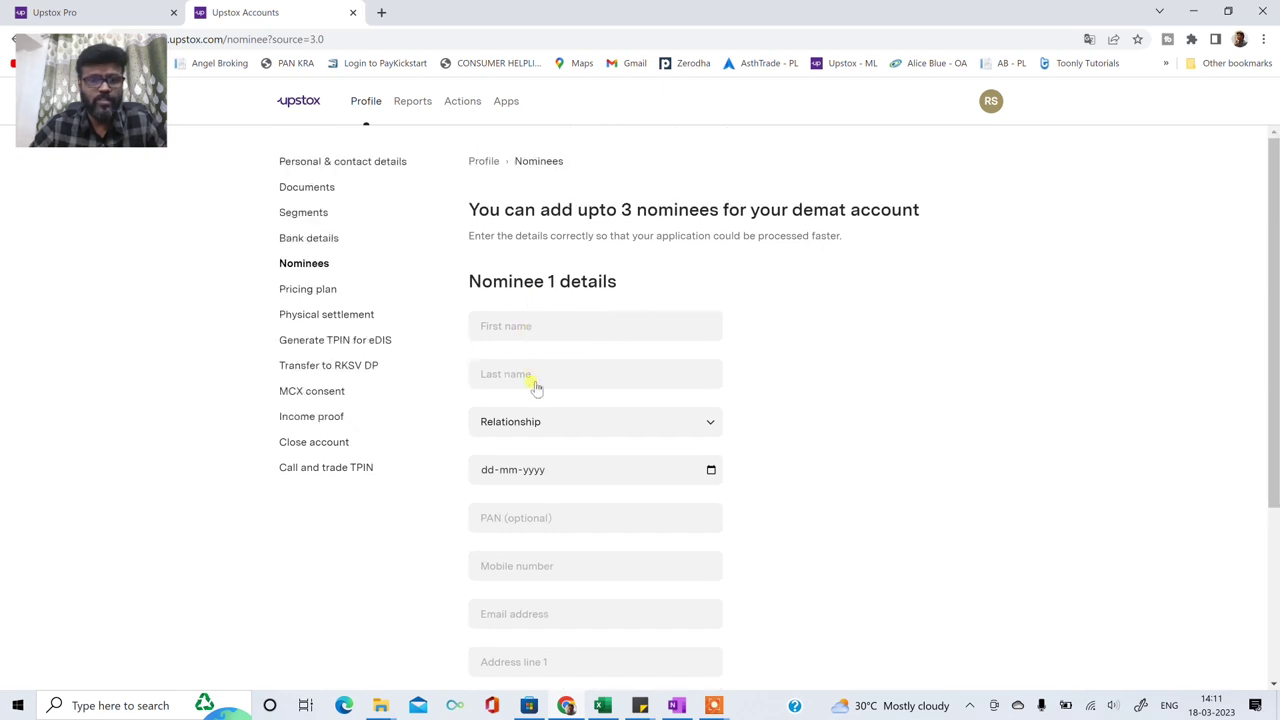
scroll(535, 385, "down", 1)
scroll(512, 412, "down", 1)
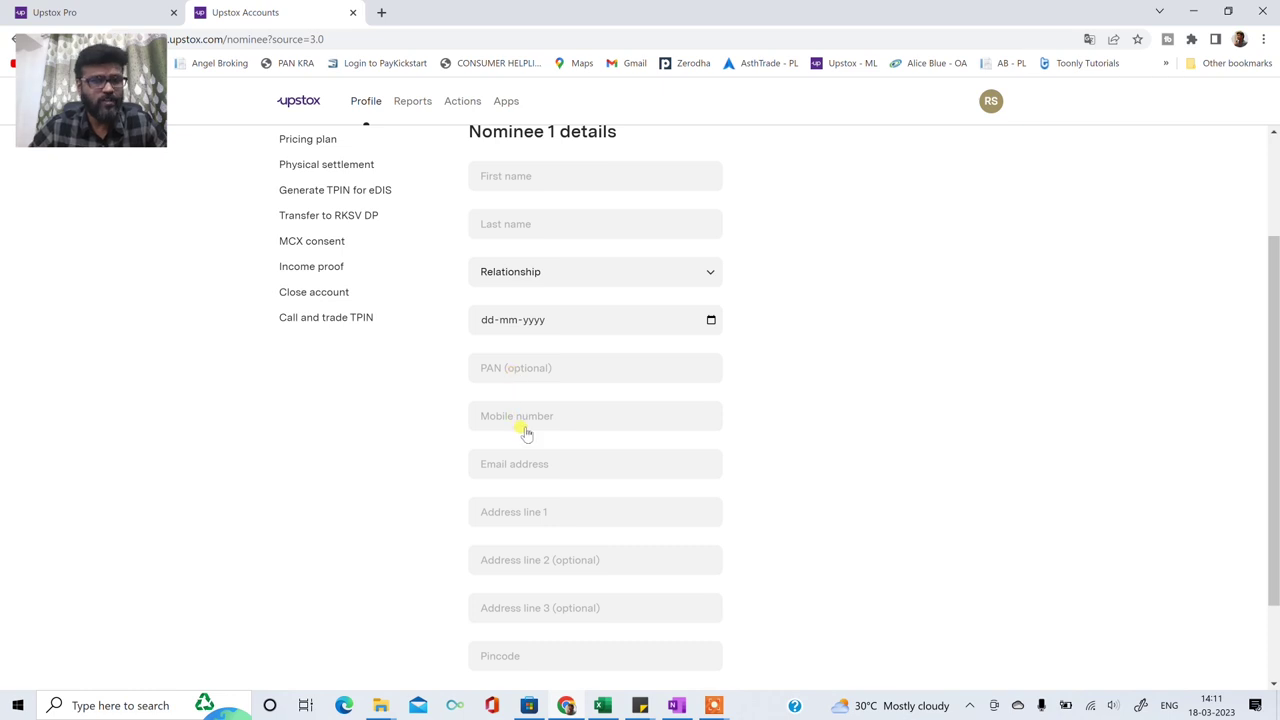
scroll(543, 465, "down", 1)
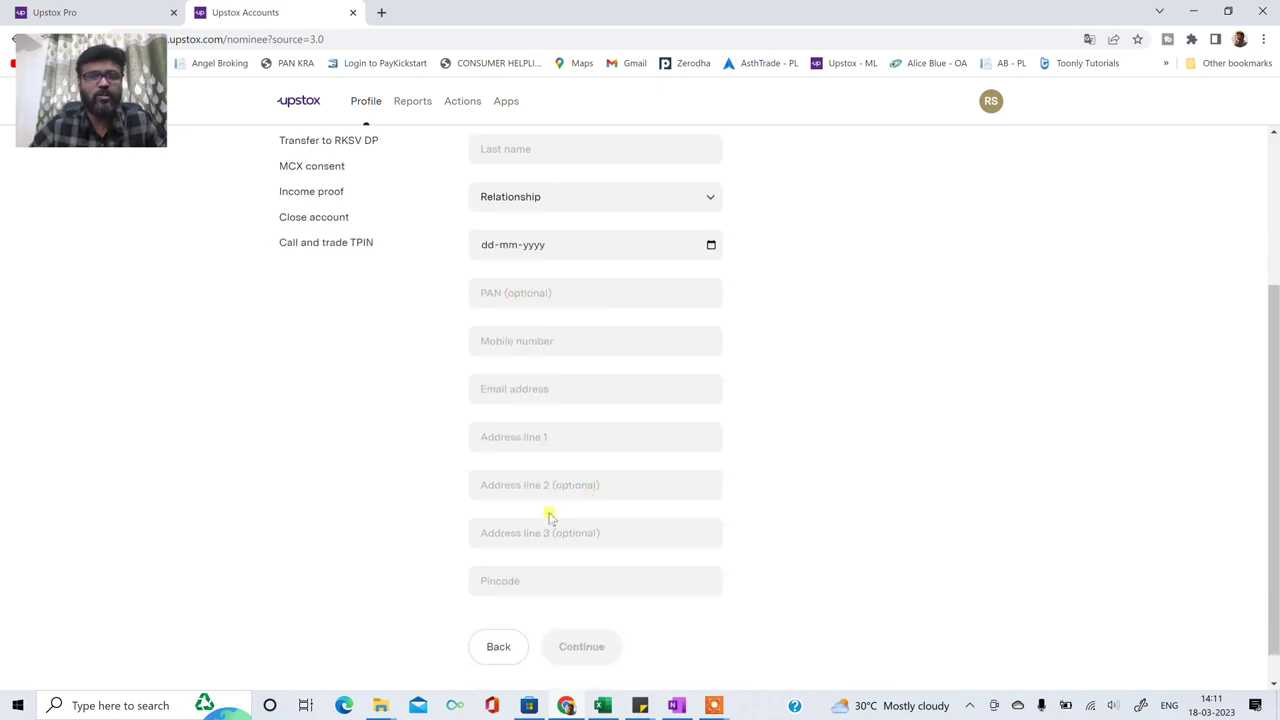
scroll(548, 585, "down", 1)
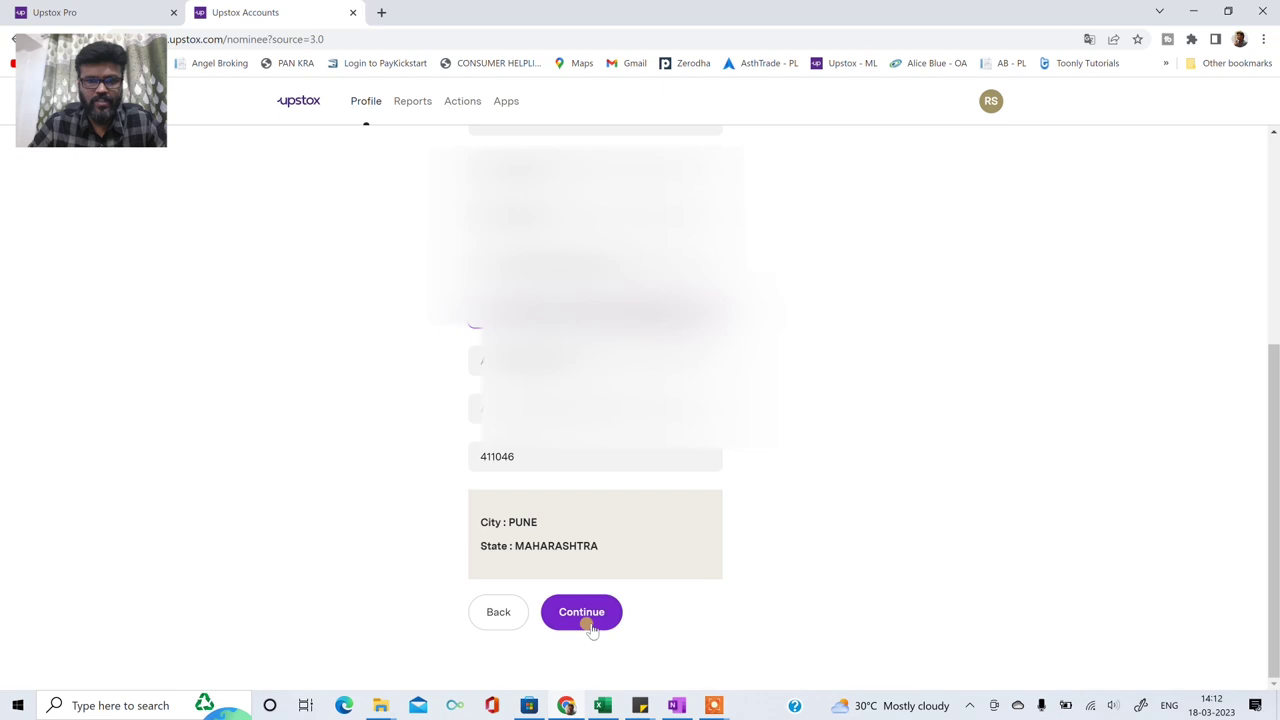
Submit the nominee details and upload an ID proof image as the front side
left_click(587, 620)
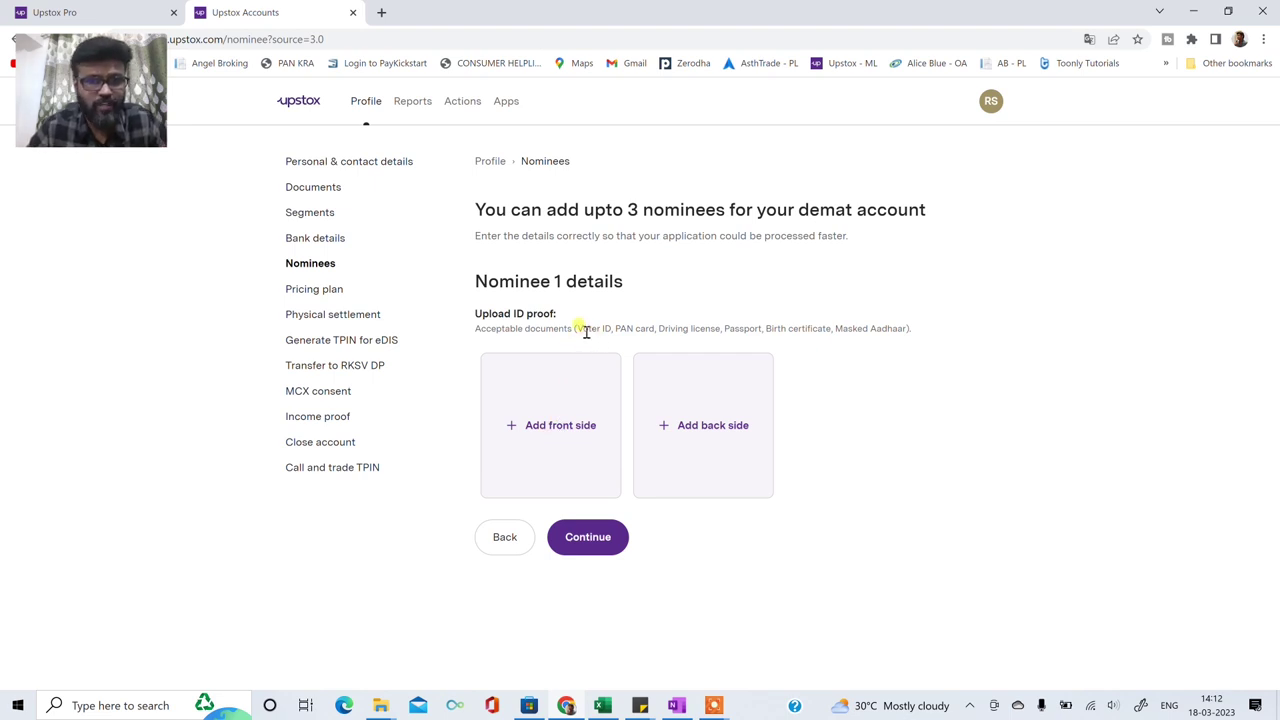
left_click_drag(668, 331, 747, 332)
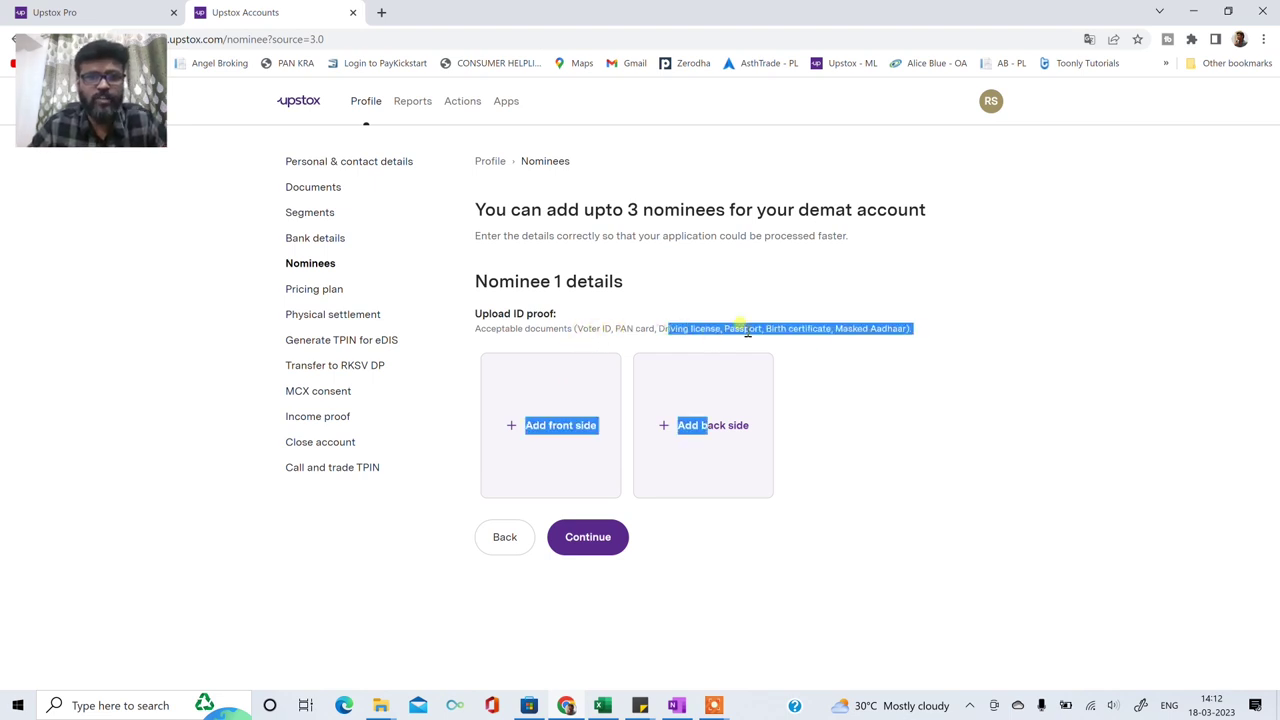
left_click(760, 333)
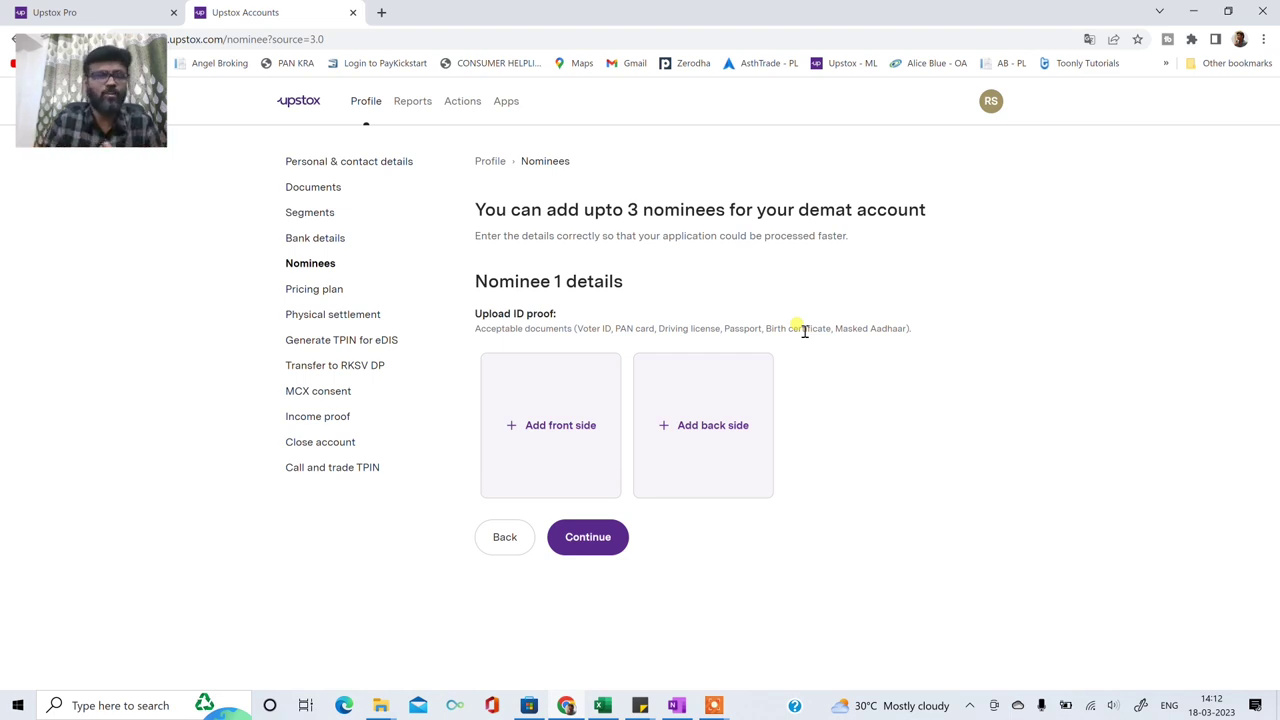
left_click(560, 421)
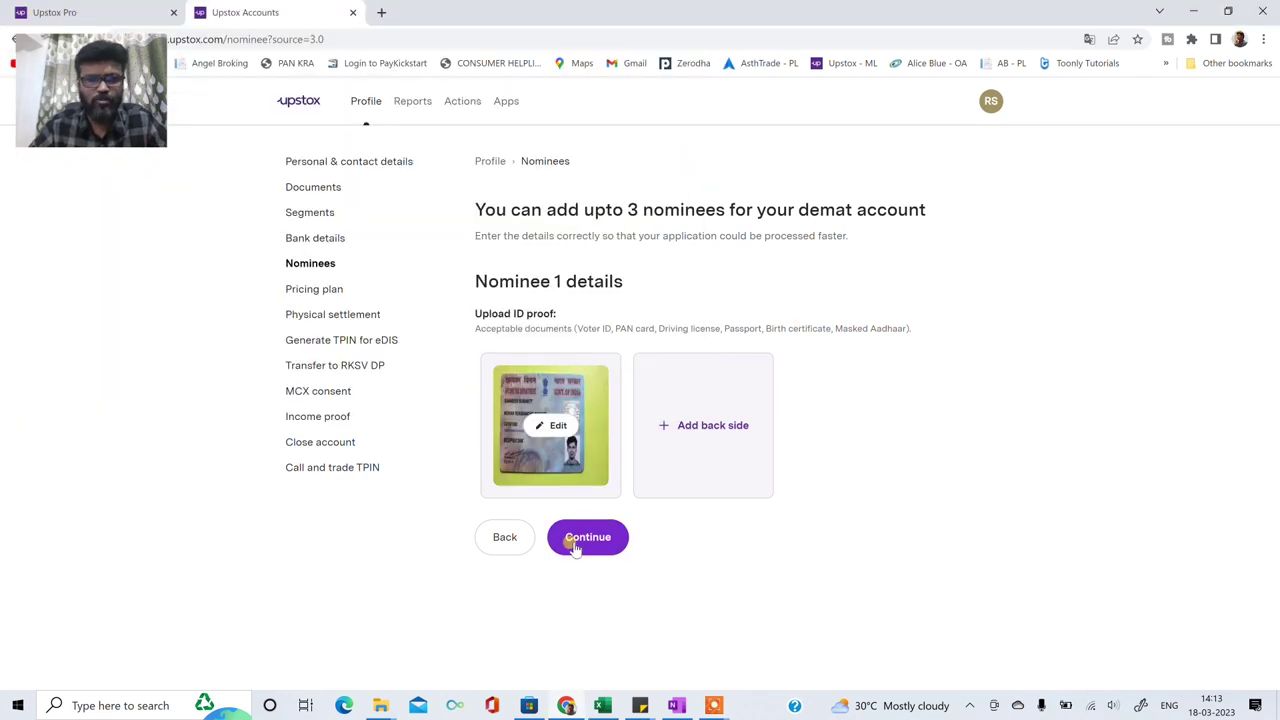
Set Nominee 1's share to 100% and choose eSign with Aadhaar OTP
left_click(577, 538)
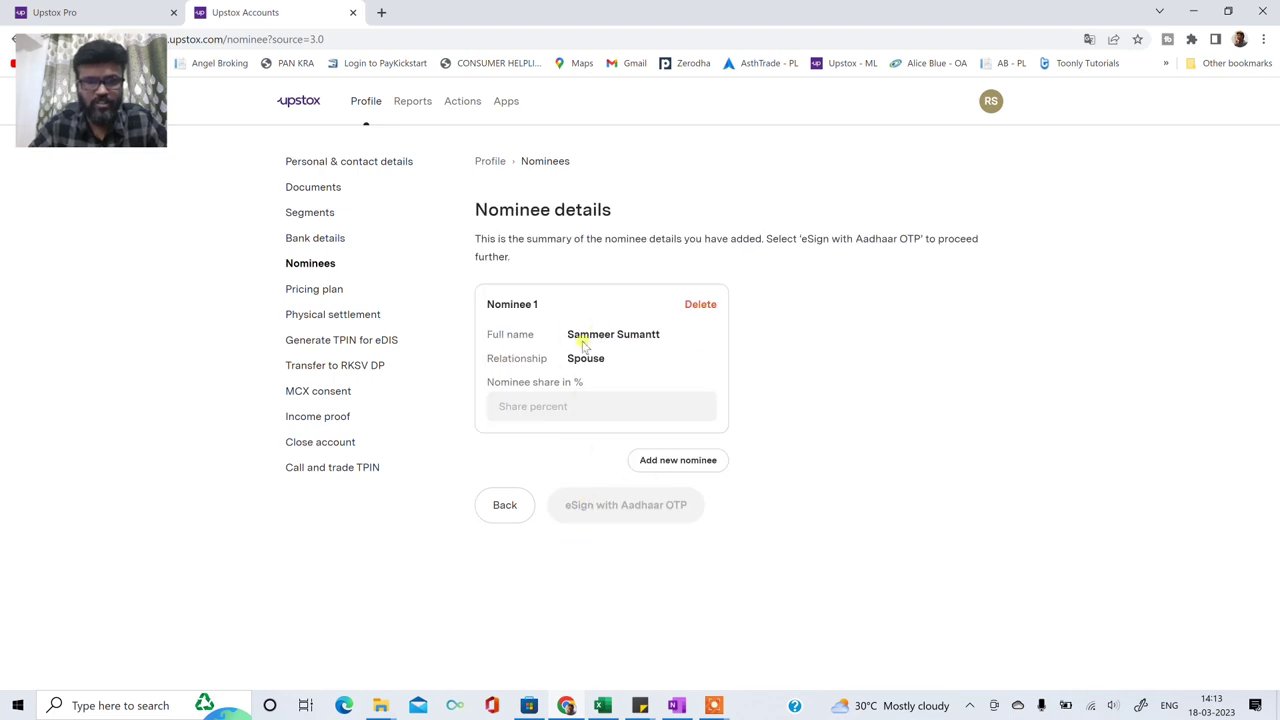
left_click(566, 412)
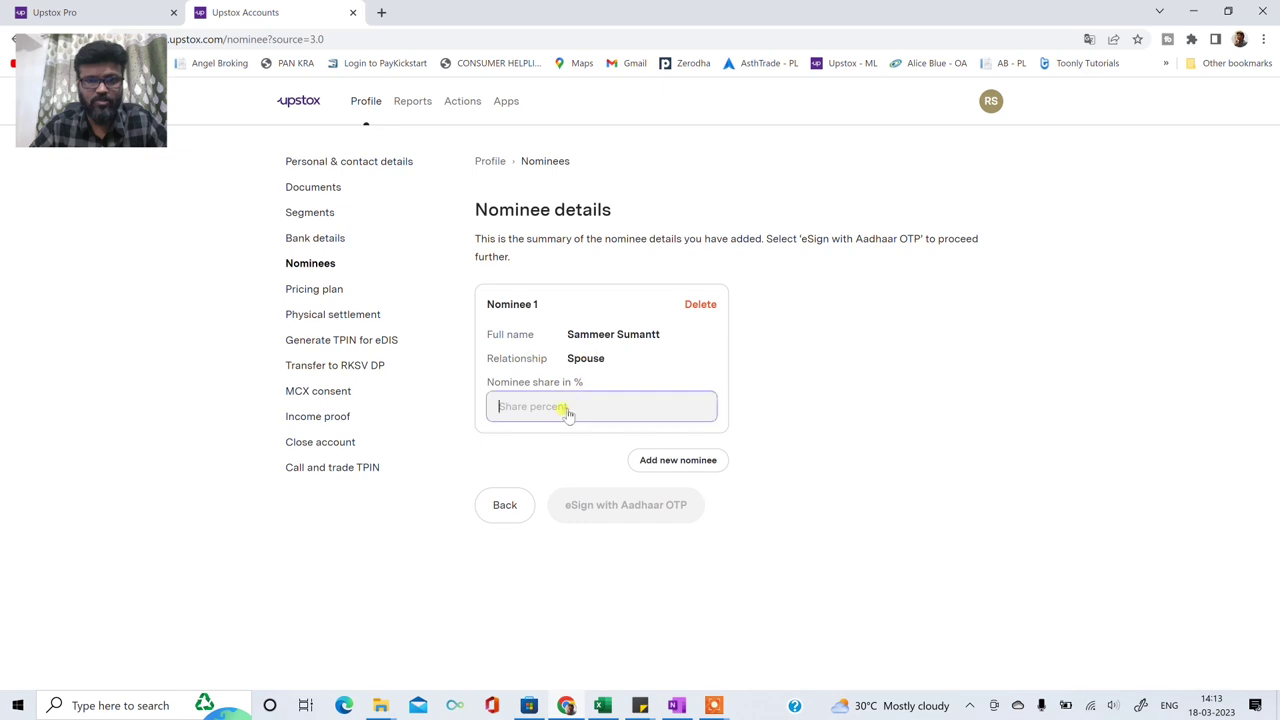
type("100")
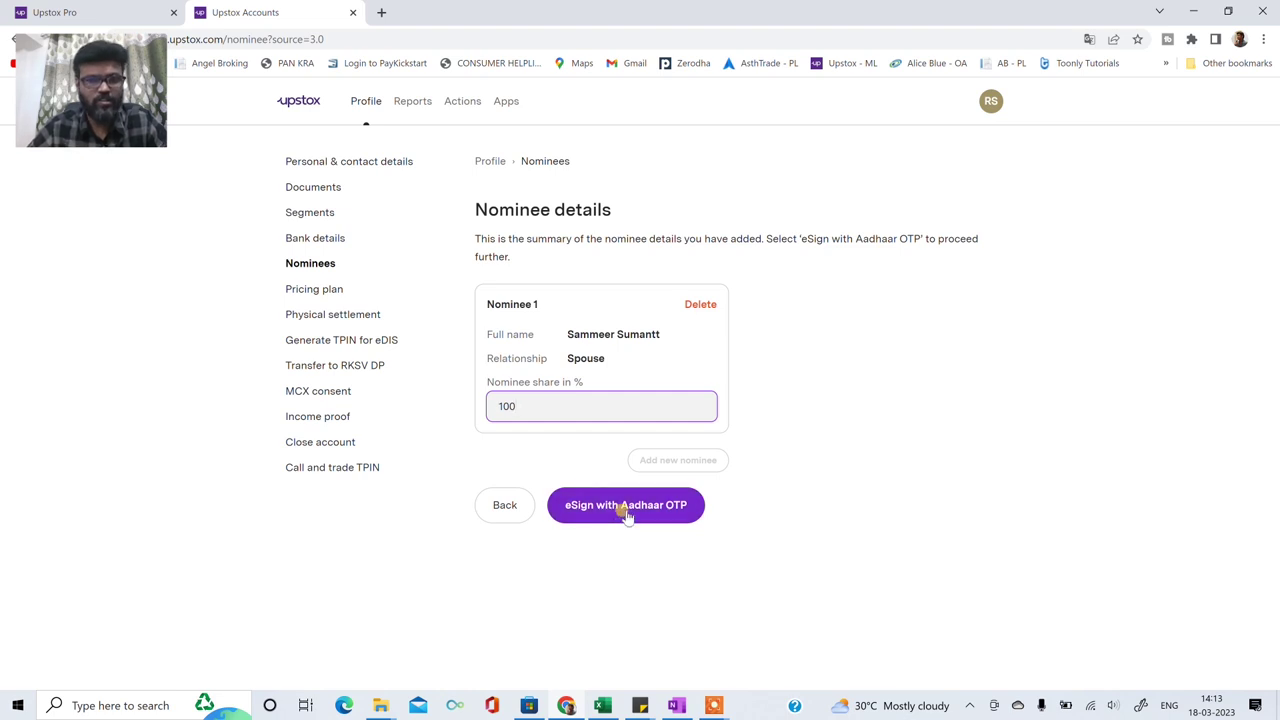
left_click(627, 514)
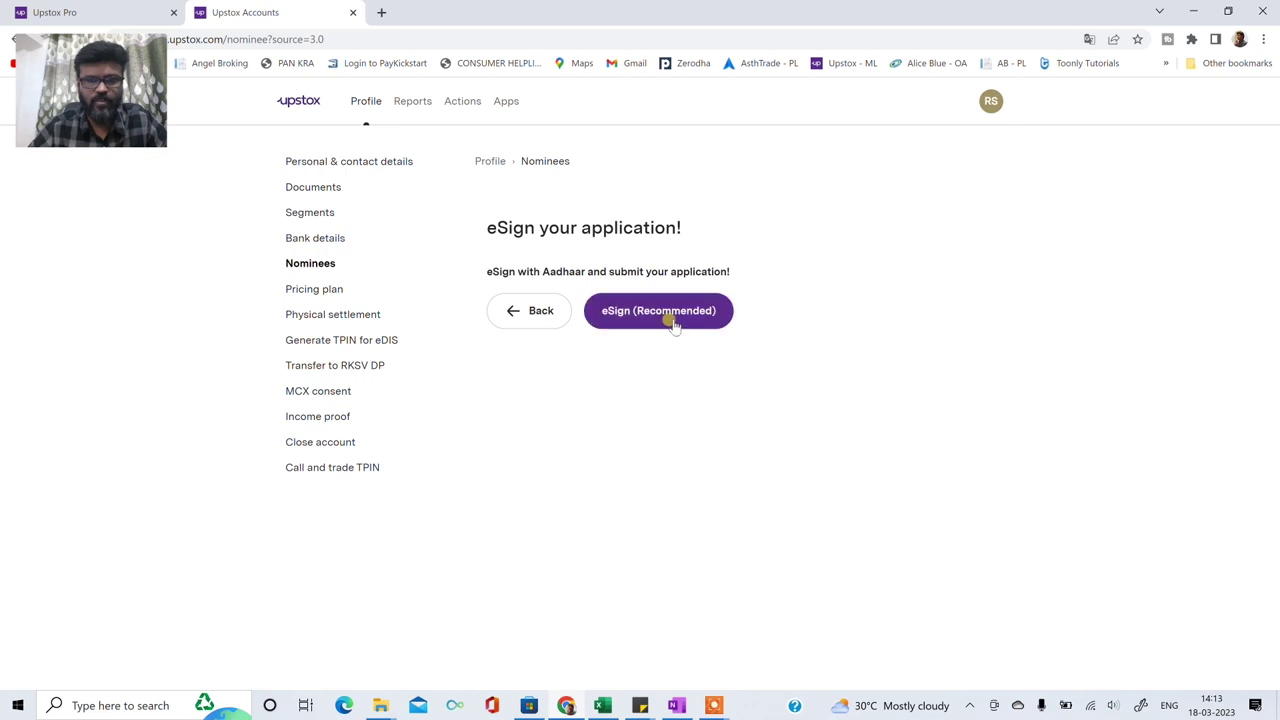
Sign via the recommended Protean eSign, entering the Aadhaar number and verifying the OTP
left_click(669, 320)
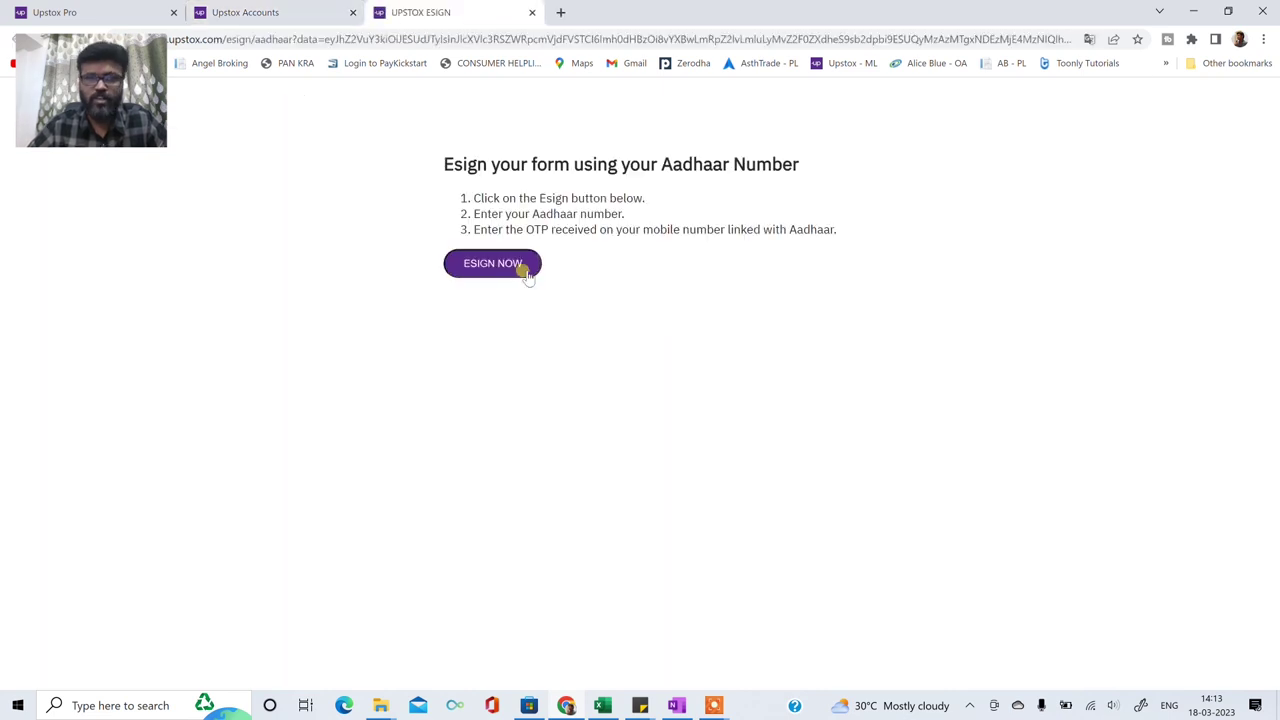
left_click(526, 271)
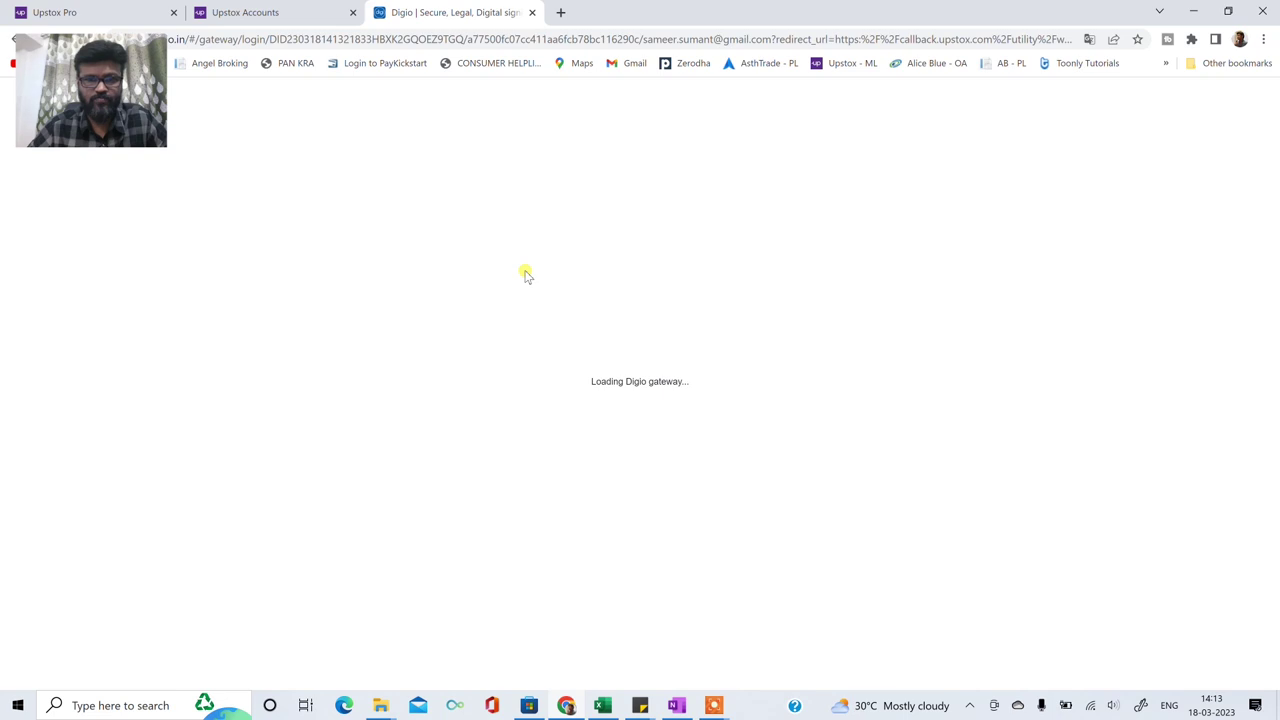
left_click(495, 400)
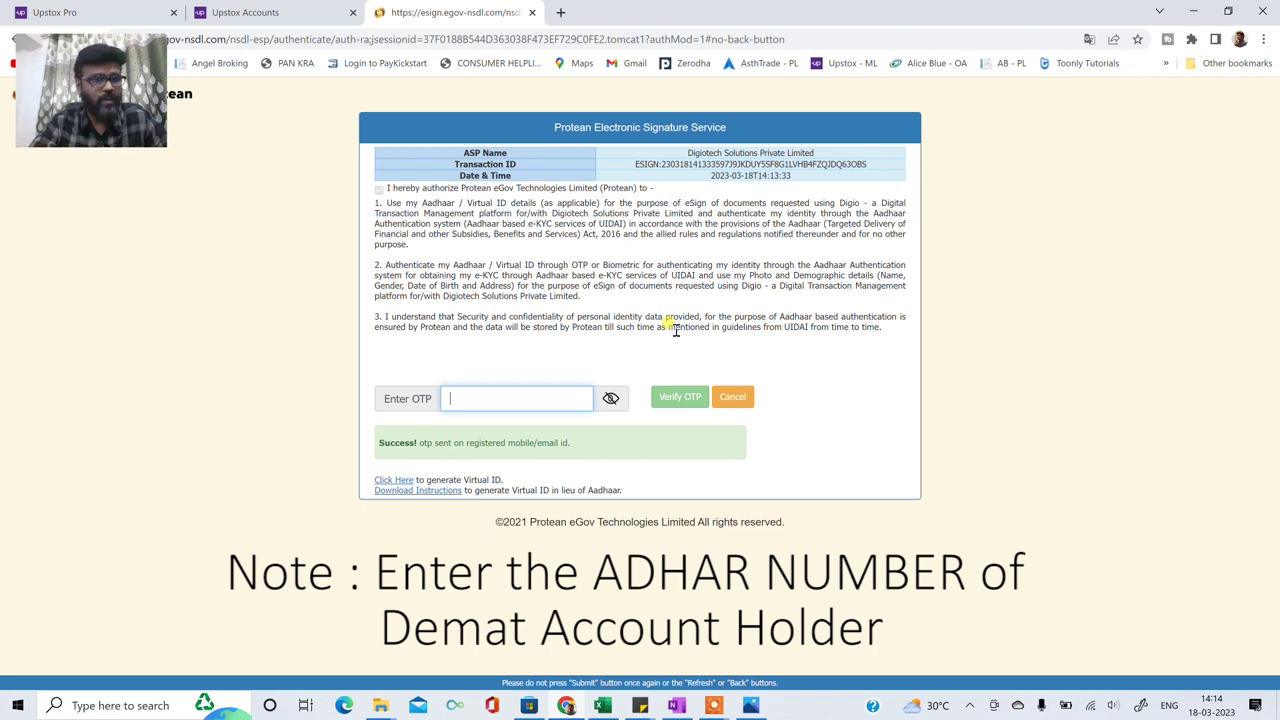
type("1")
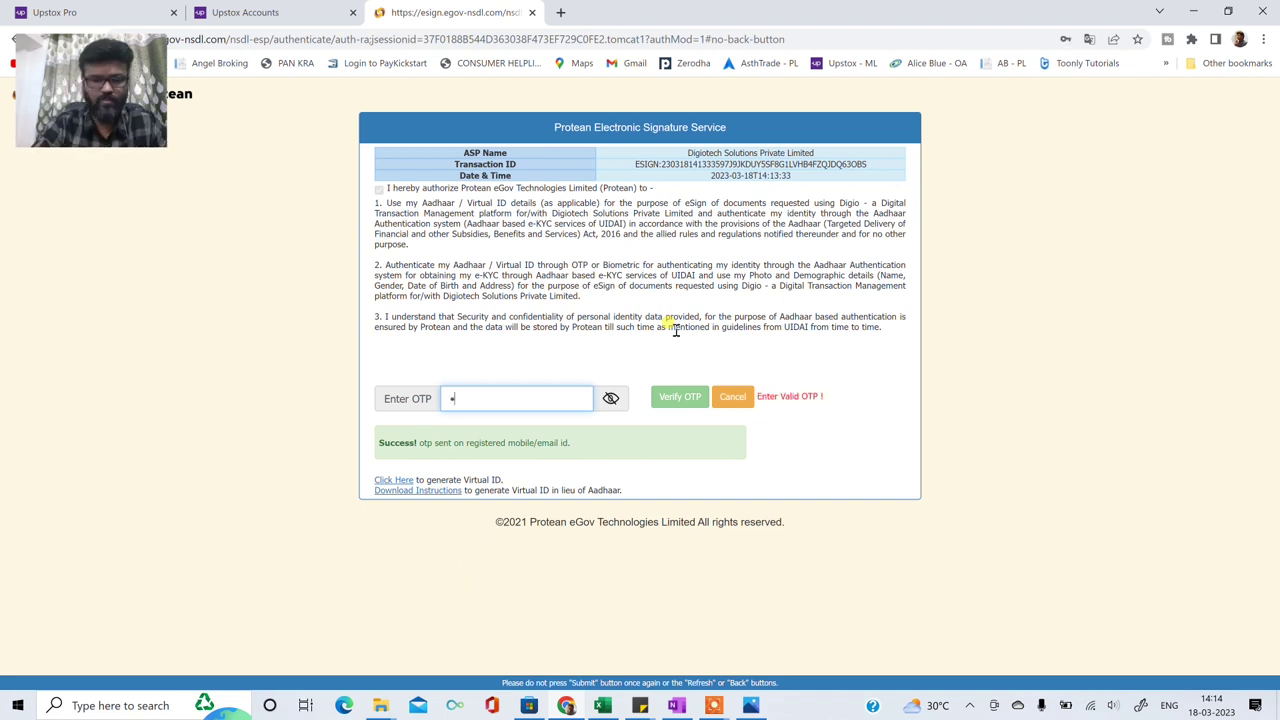
type("•••••")
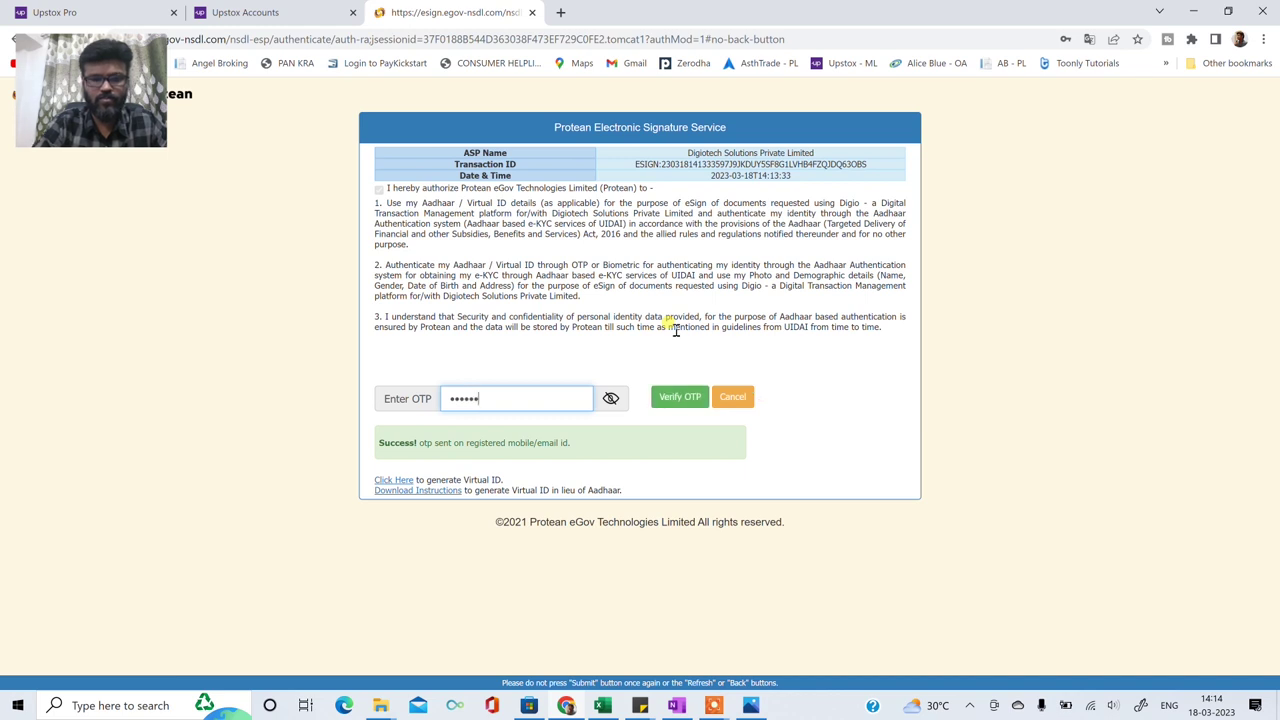
left_click(679, 398)
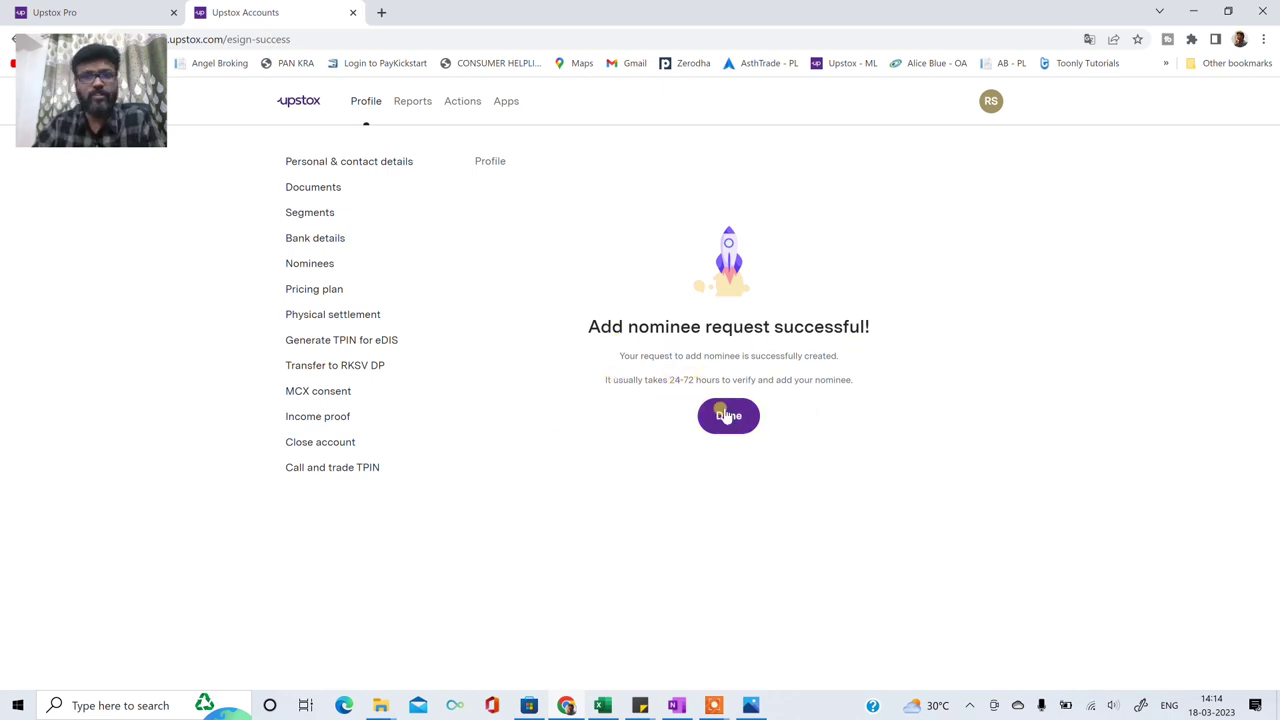
Finish and return to My Account's Nominee section showing Check Nominee Status
left_click(727, 416)
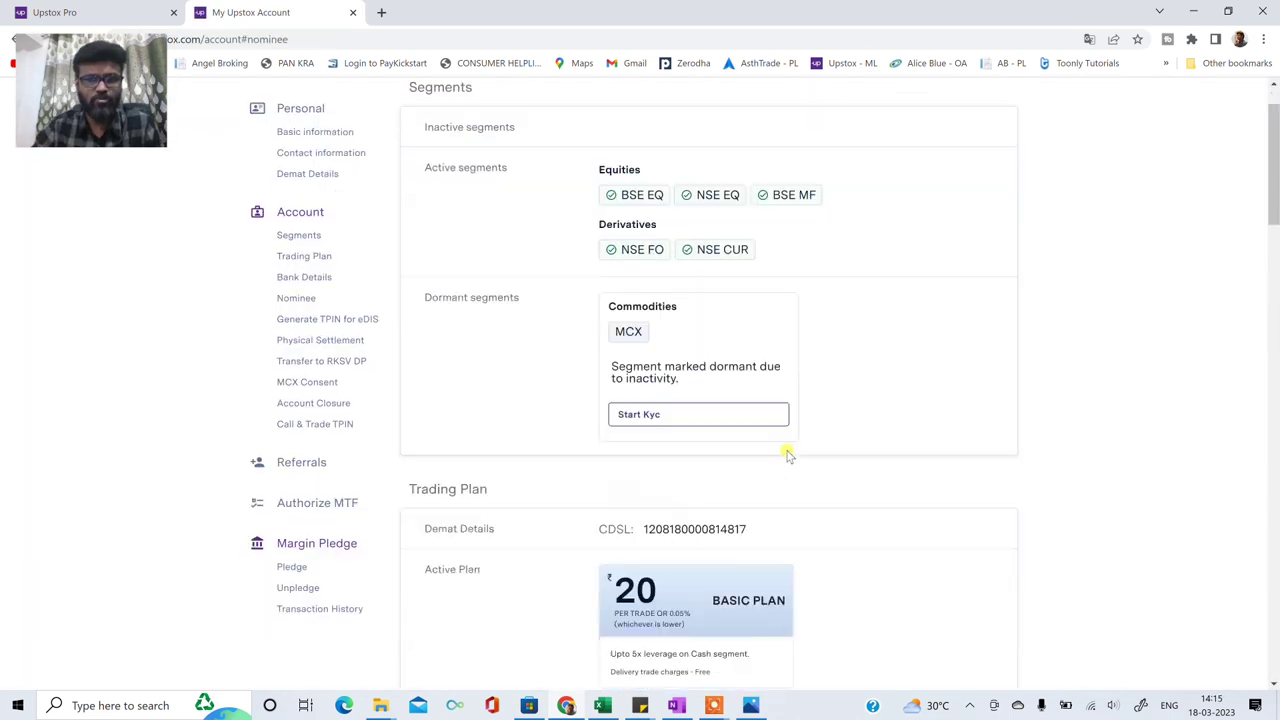
left_click(290, 298)
scroll(640, 365, "up", 1)
scroll(660, 372, "up", 1)
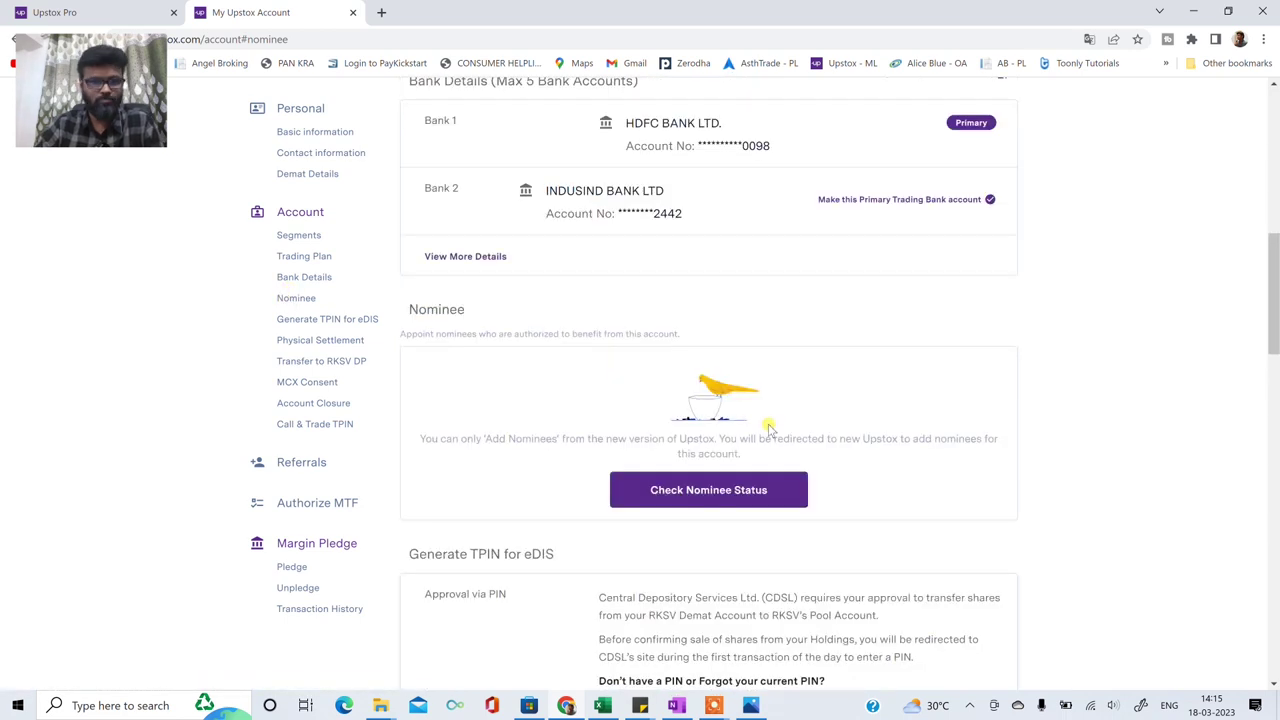